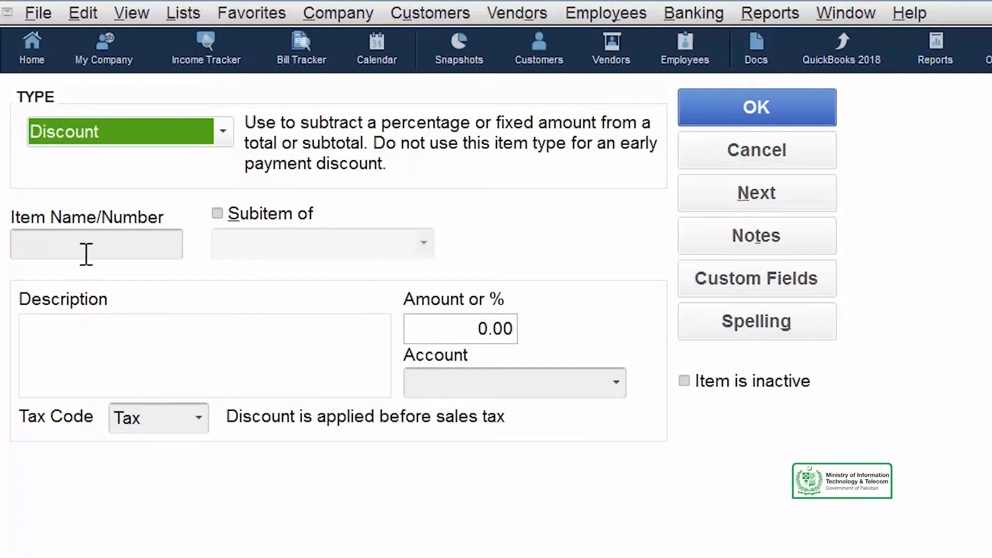
Name the new discount item "Discount on Handels" and set its amount to 10%.
left_click(85, 247)
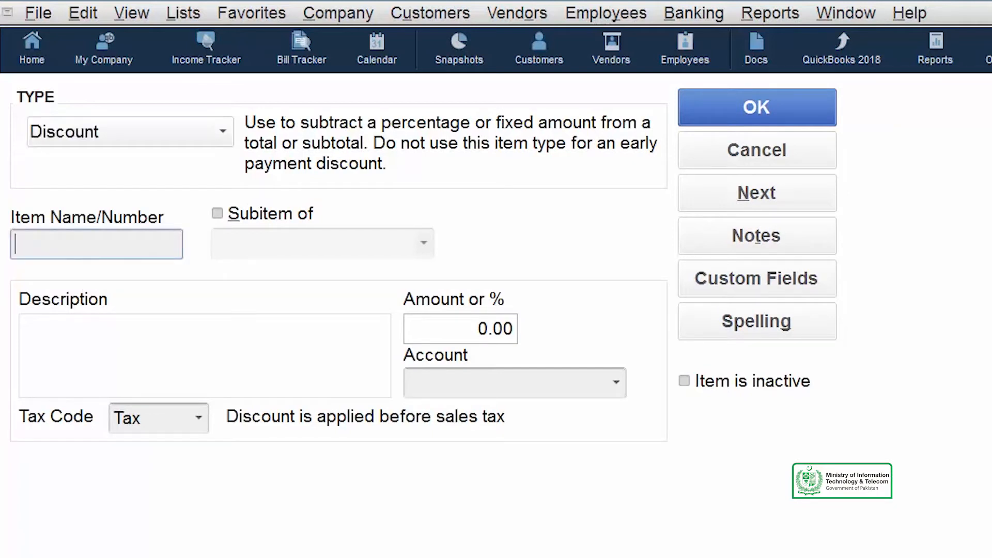
type("Di")
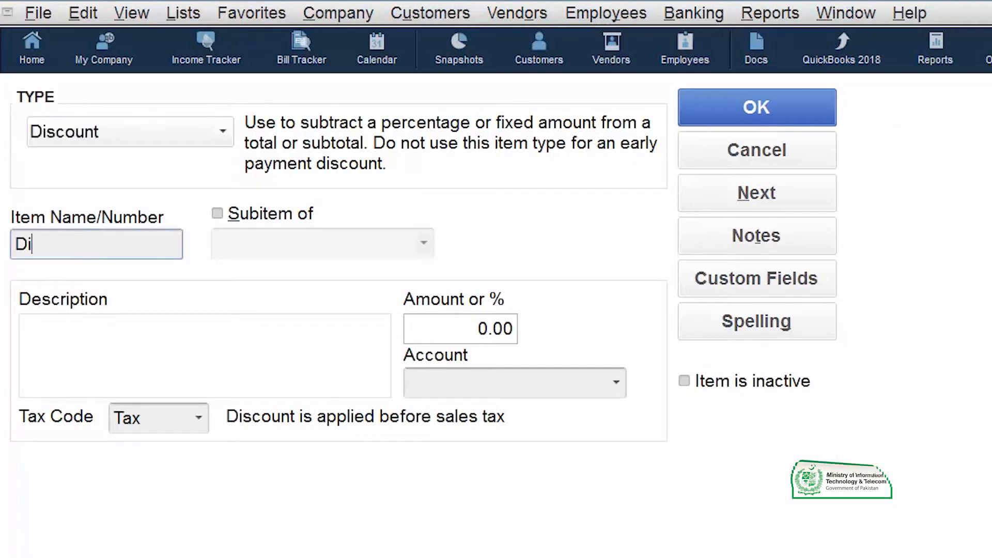
type("scount on")
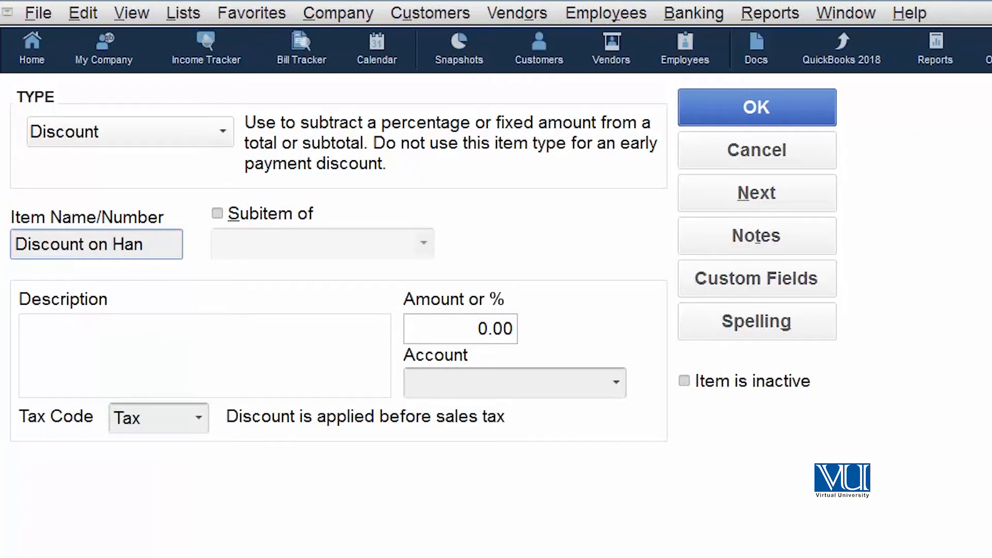
type("Handels")
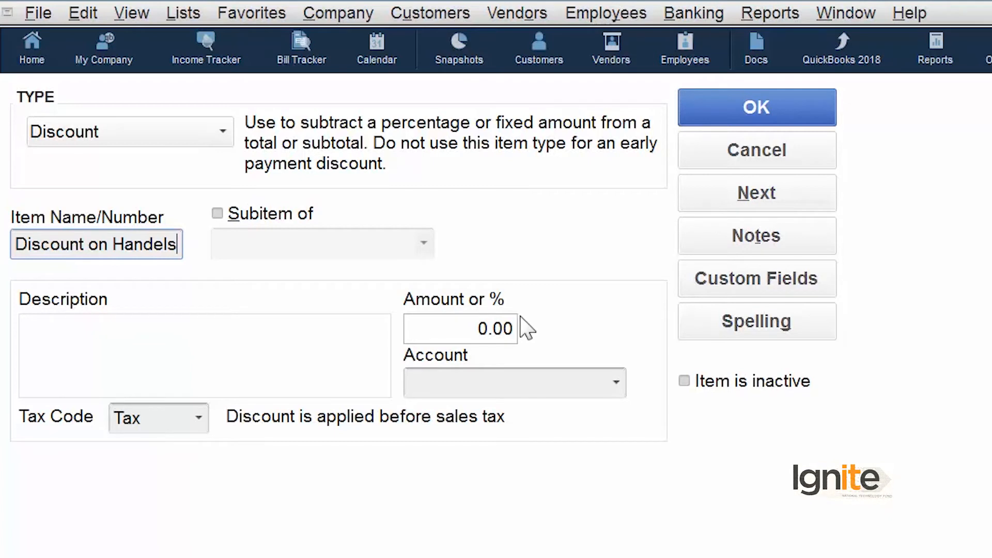
double_click(484, 329)
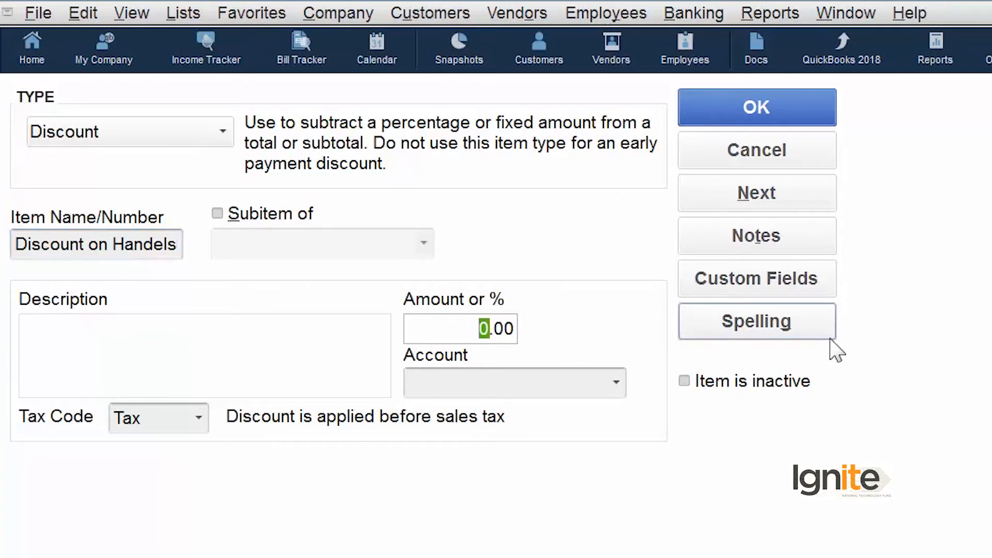
type("10.00")
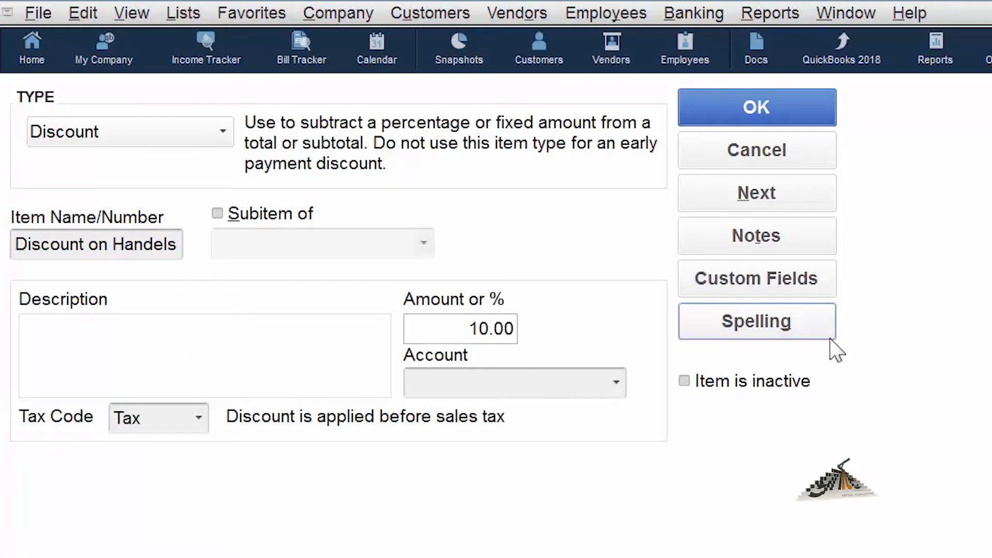
type("%")
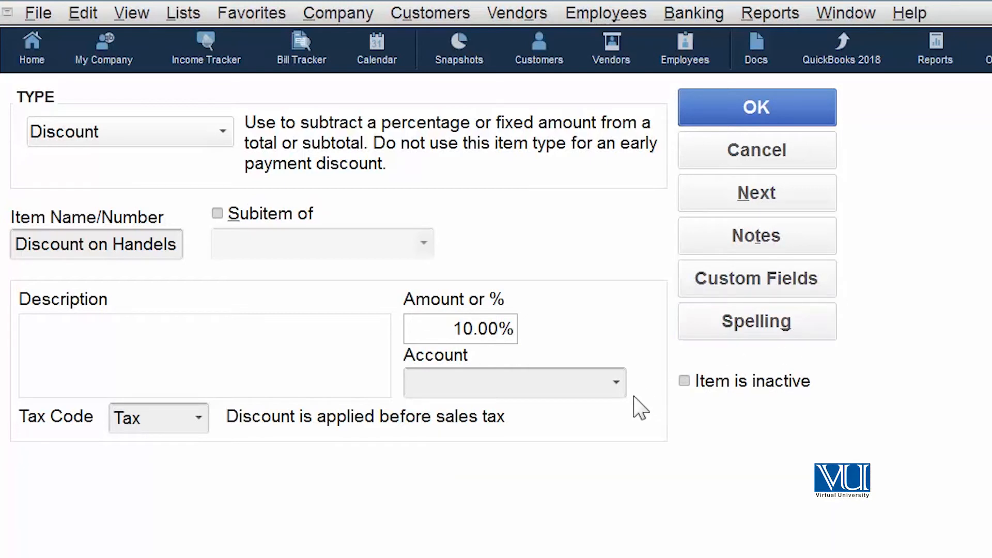
Assign the discount item to the Less Discounts Taken account under Job Expenses, set its tax code to Non, and save it.
left_click(615, 385)
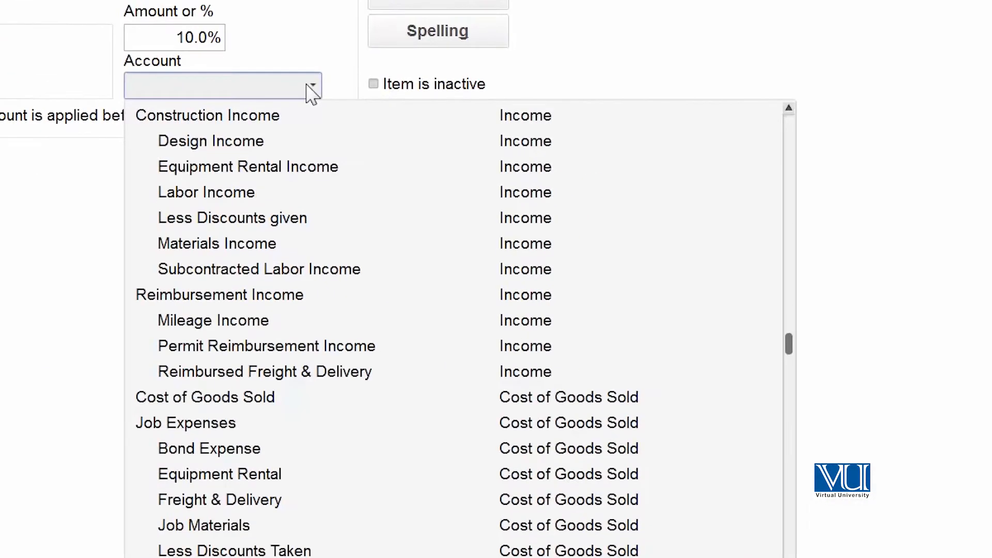
scroll(643, 297, "down", 1)
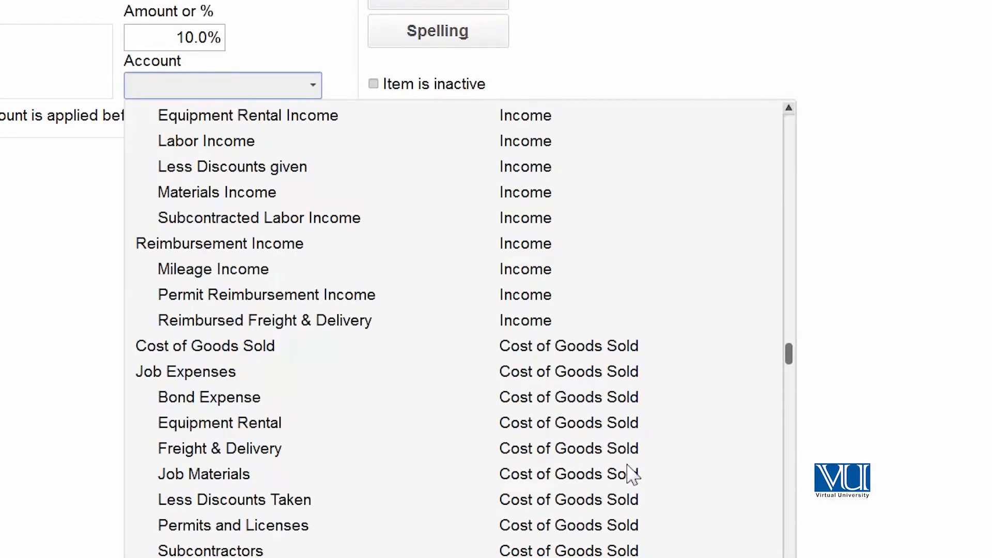
left_click(543, 499)
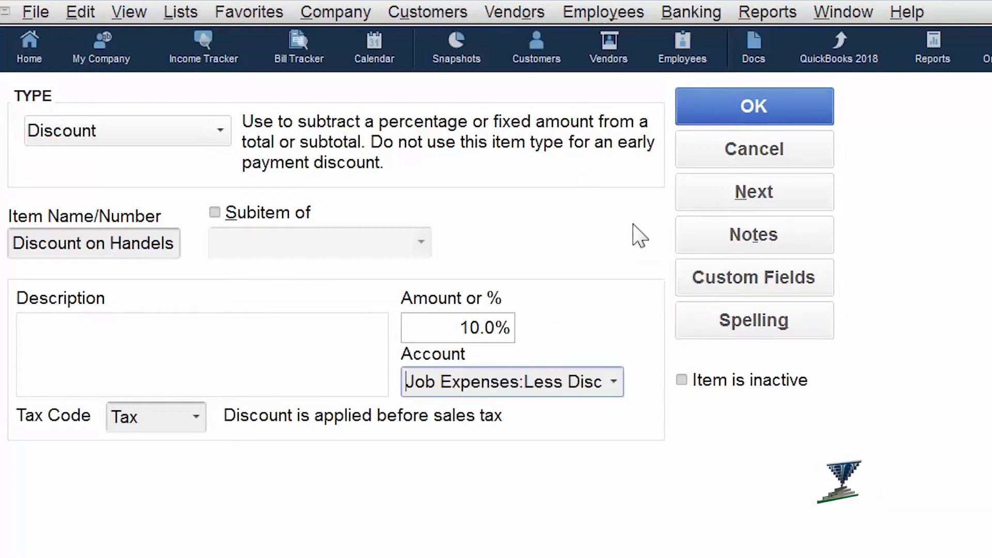
left_click(196, 416)
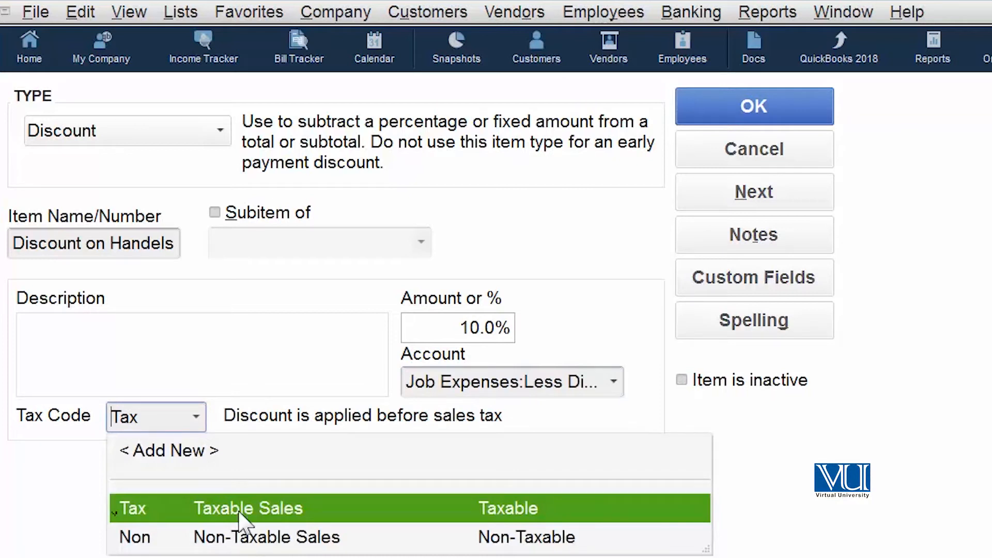
left_click(259, 538)
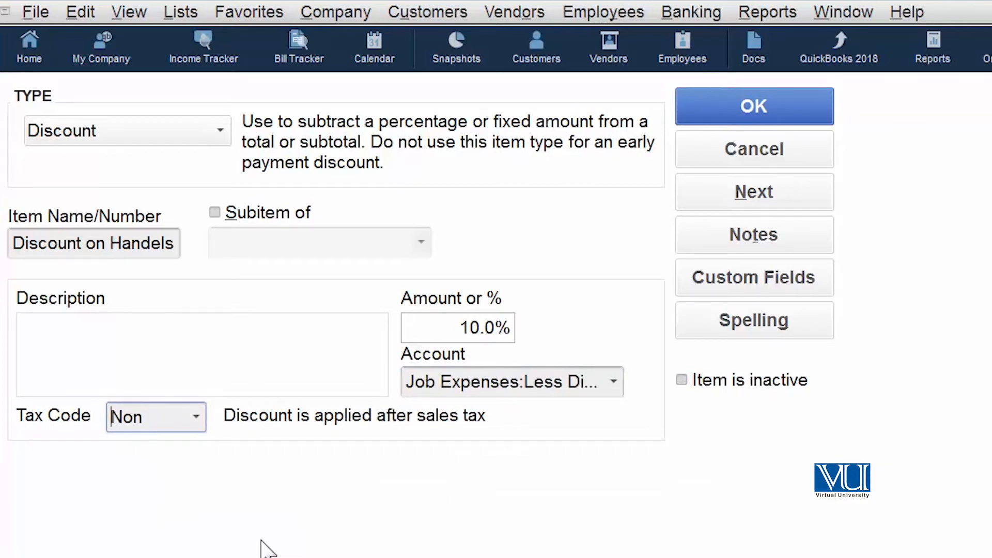
left_click(757, 112)
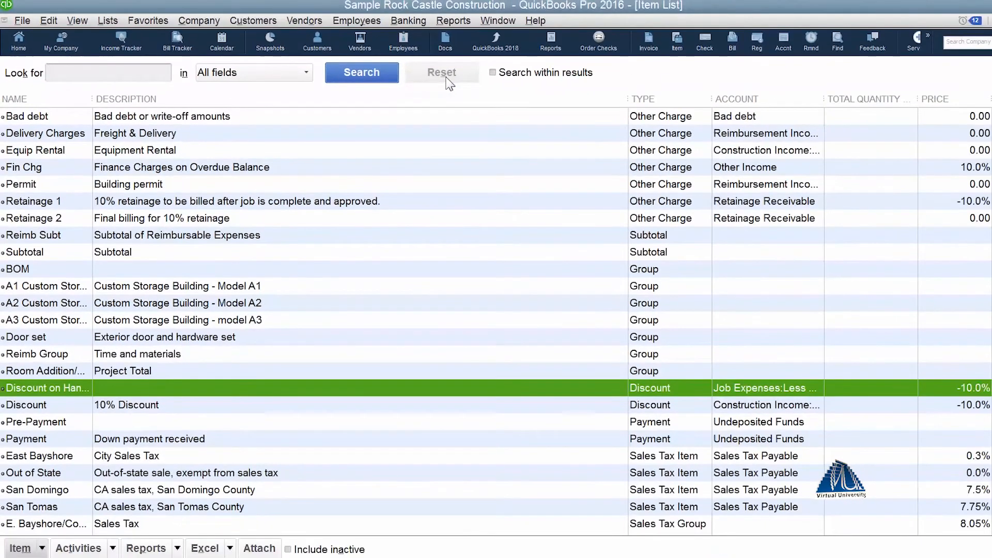
Widen the item list's Name column and add the description "Discount 10%" to the Discount on Handels item.
left_click_drag(93, 98, 202, 99)
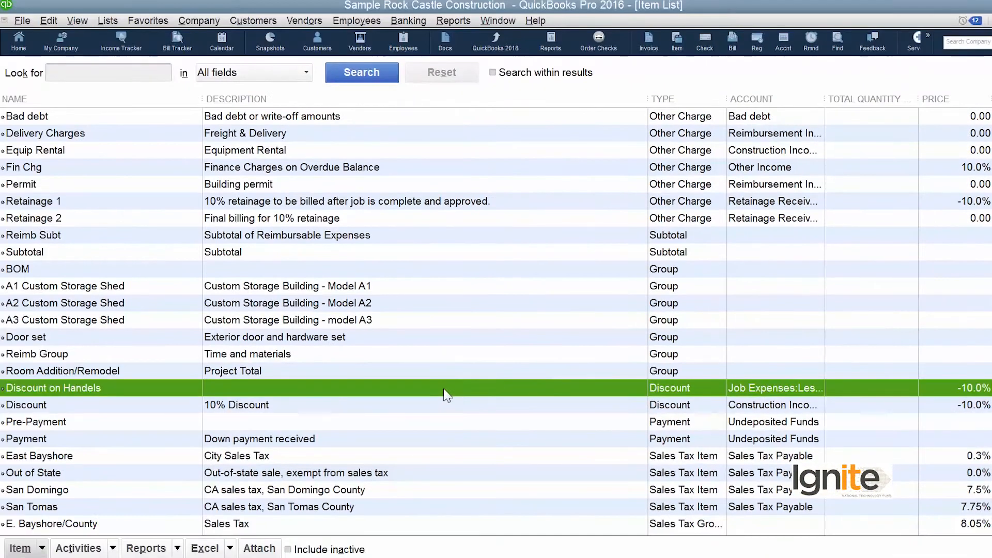
double_click(443, 388)
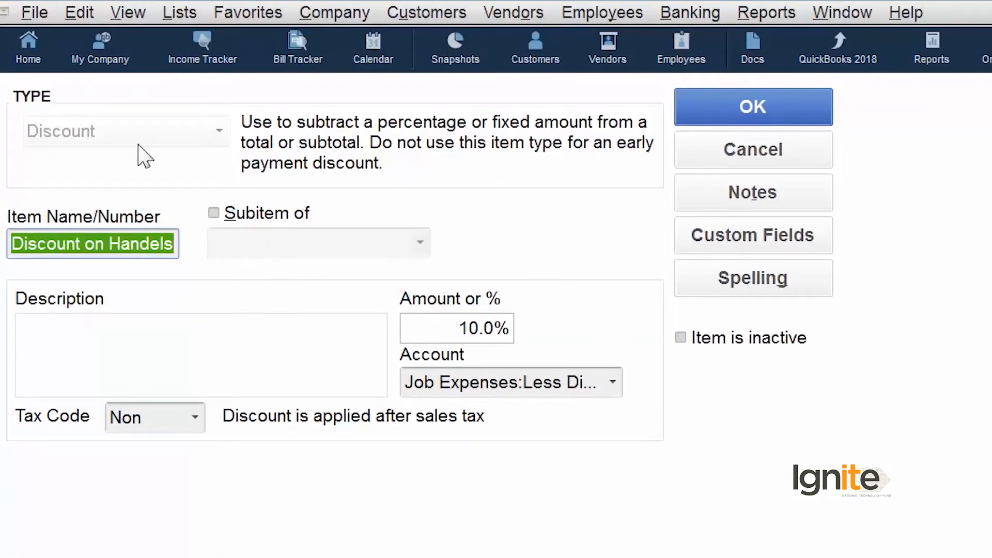
left_click(236, 332)
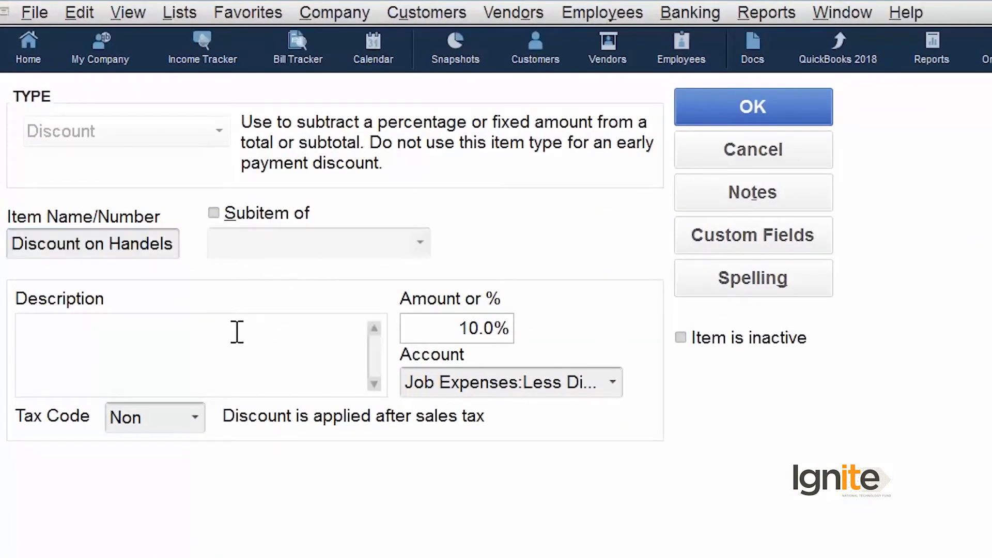
type("Disco")
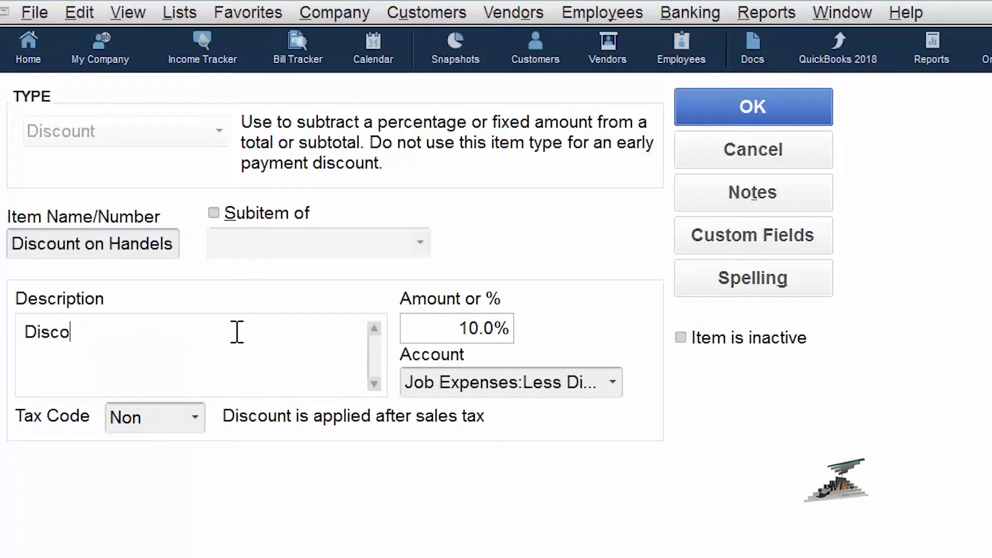
type("unt")
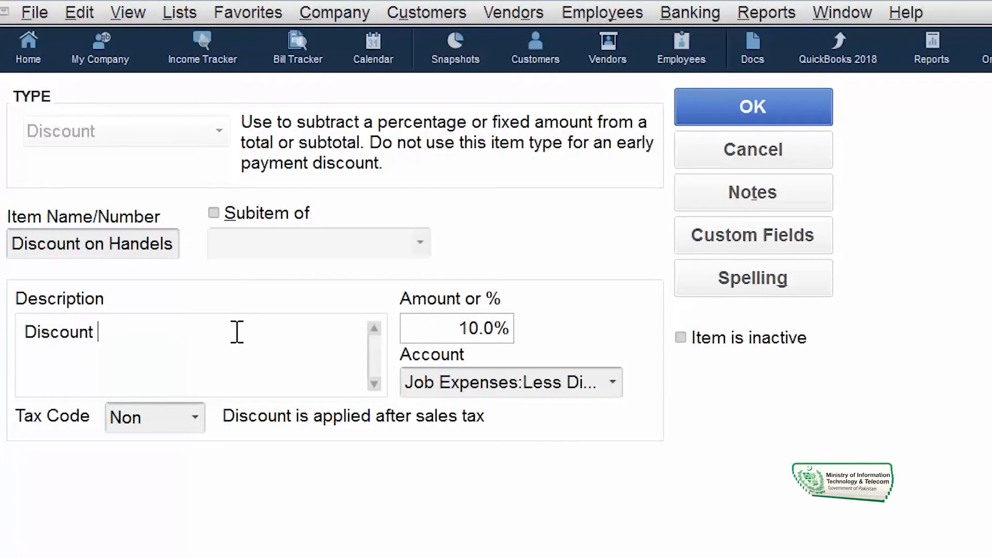
type(" 10")
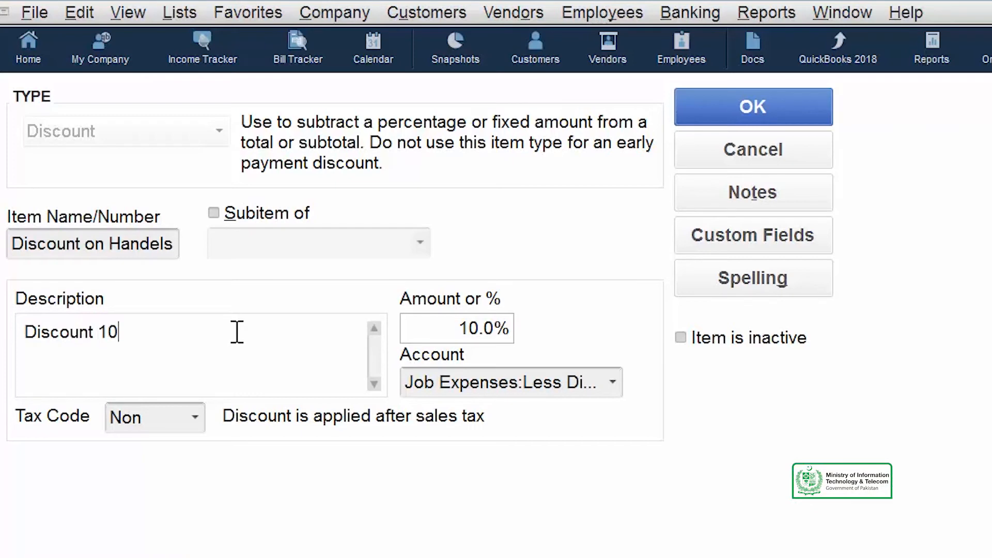
type("%")
left_click(759, 108)
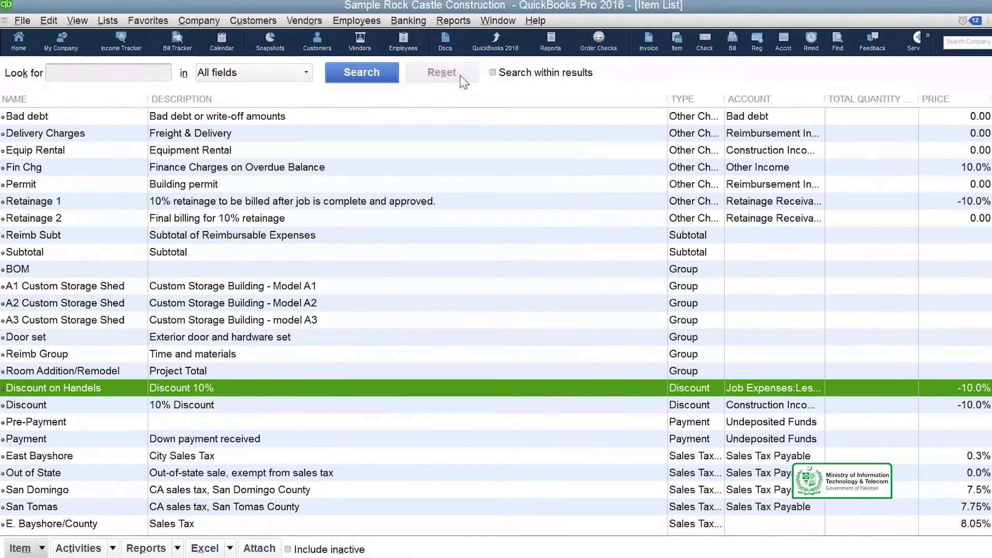
Close the item list and start a new invoice for the first listed customer's Family Room job.
left_click(990, 20)
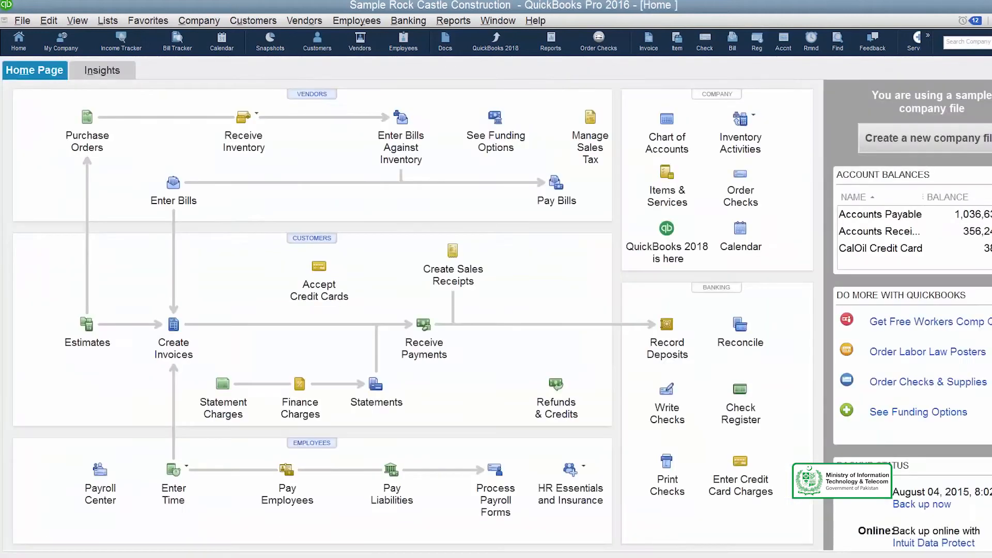
left_click(173, 330)
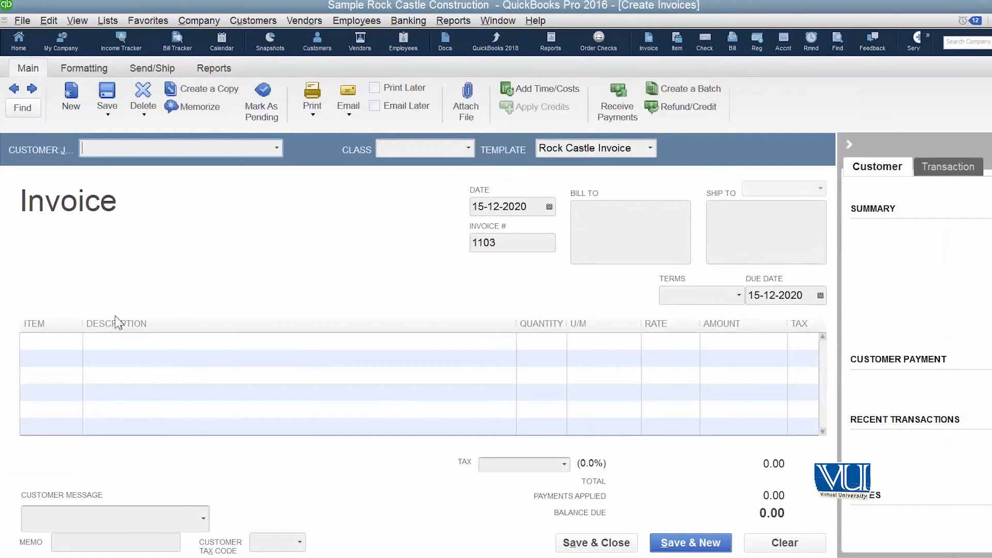
left_click(277, 150)
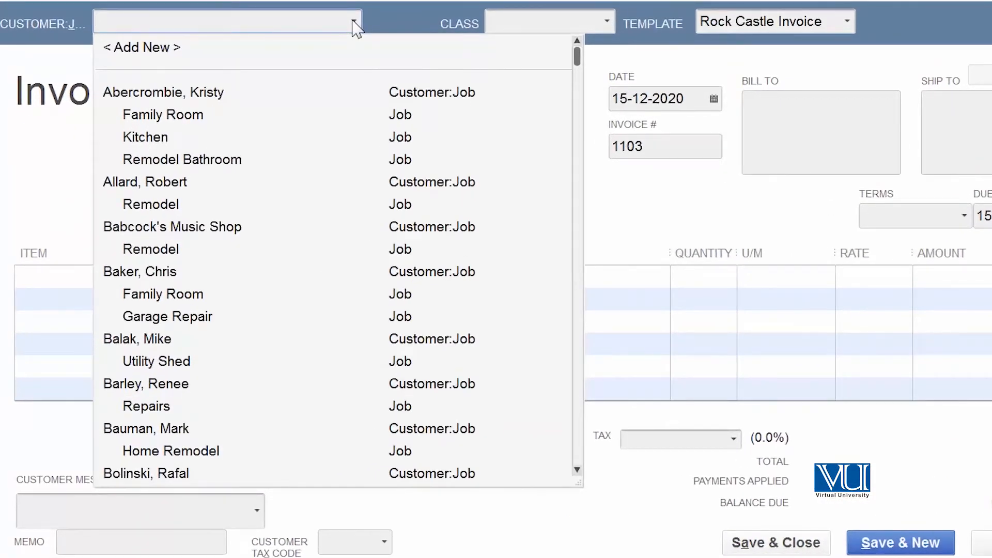
left_click(200, 116)
Add the Door Handle item to the invoice's first line with a quantity of 20.
left_click(55, 277)
left_click(89, 276)
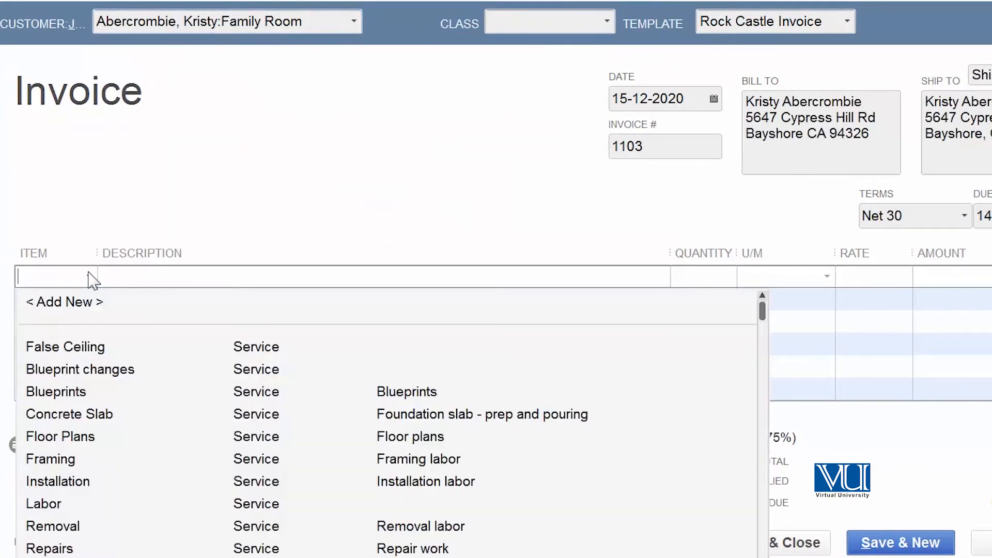
scroll(122, 313, "down", 2)
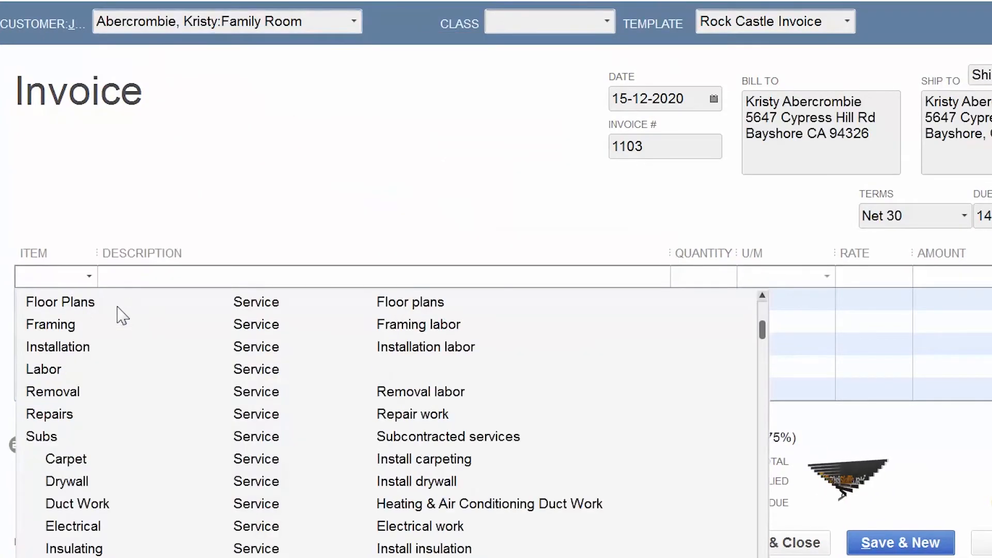
scroll(120, 310, "down", 6)
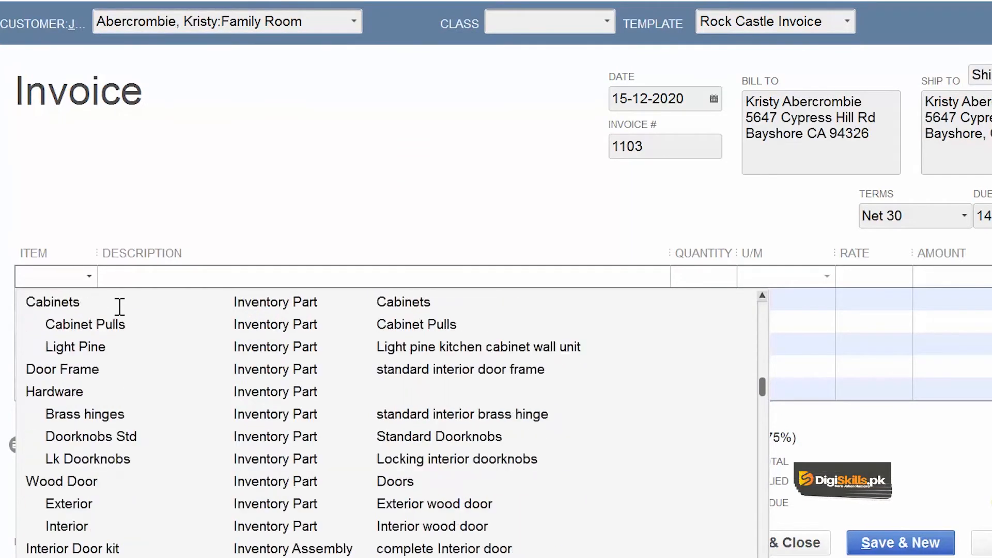
left_click(78, 345)
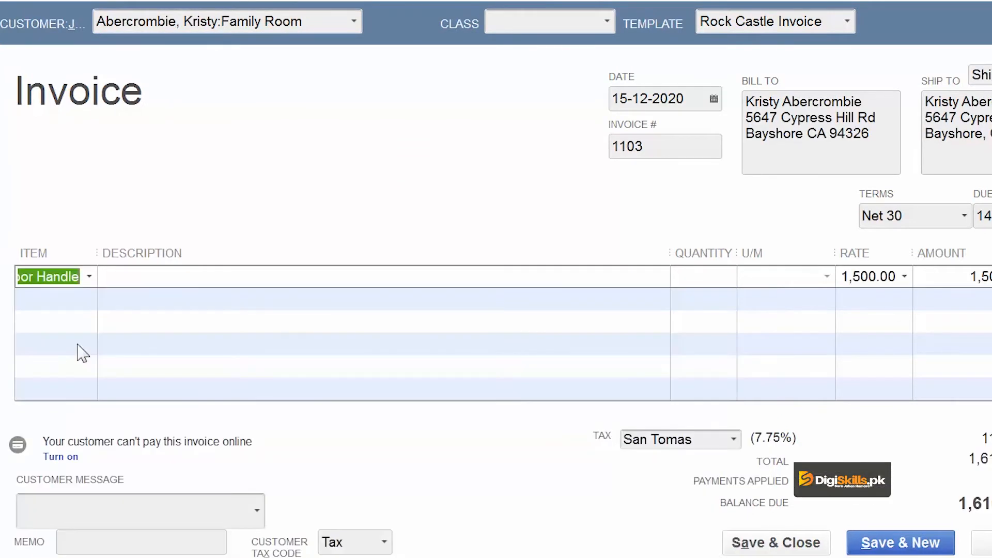
left_click(707, 275)
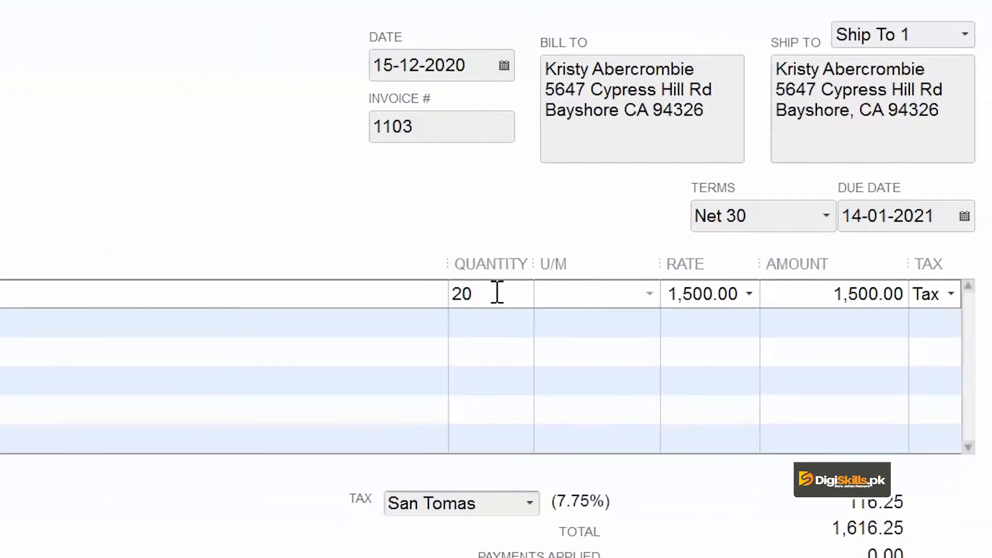
key("Tab")
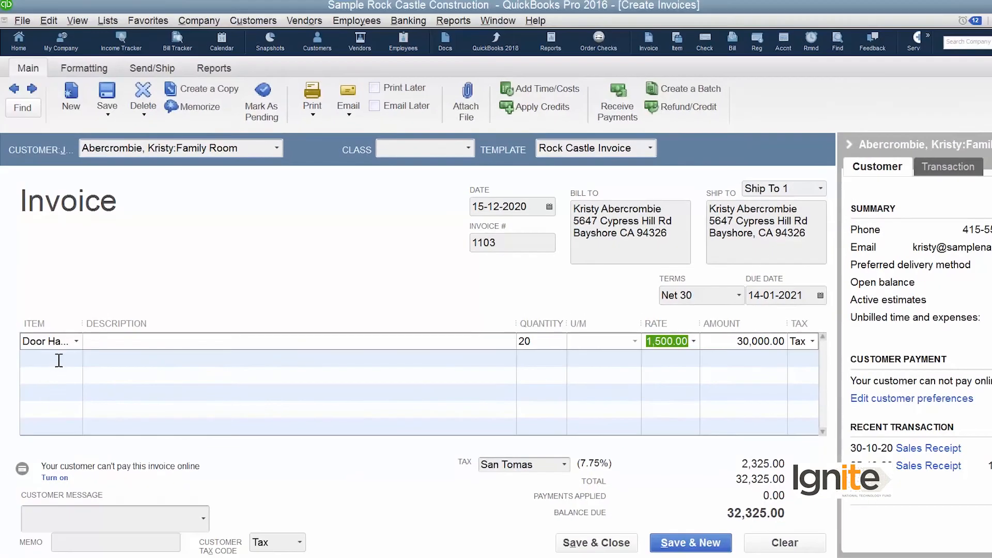
Add the Discount on Handels item to the invoice's second line, and save and close the invoice.
left_click(58, 360)
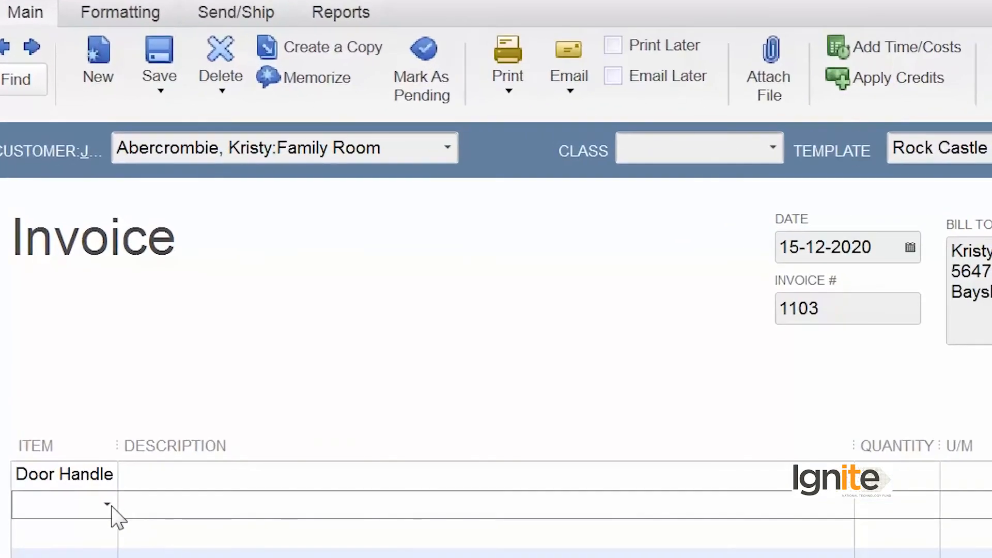
left_click(76, 359)
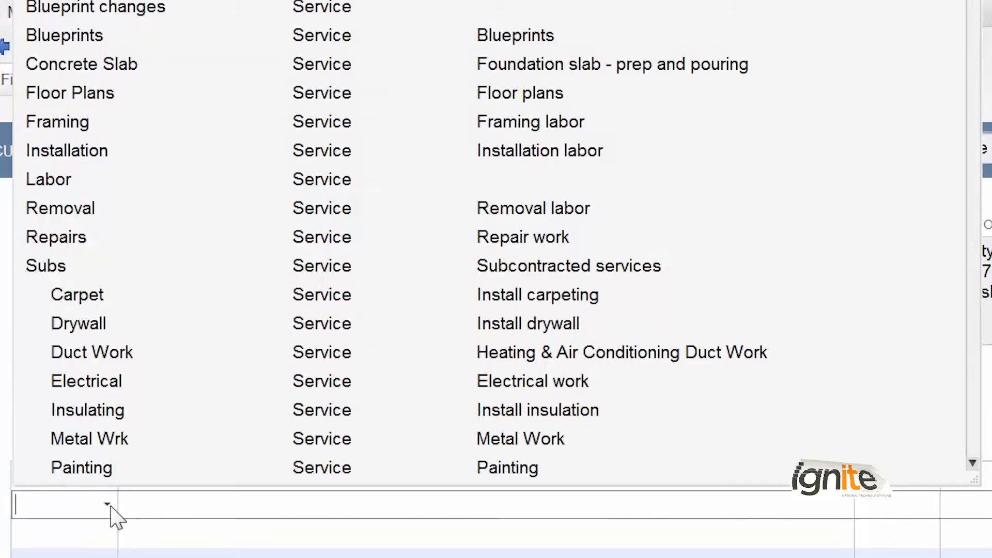
scroll(669, 296, "down", 1)
scroll(669, 296, "down", 5)
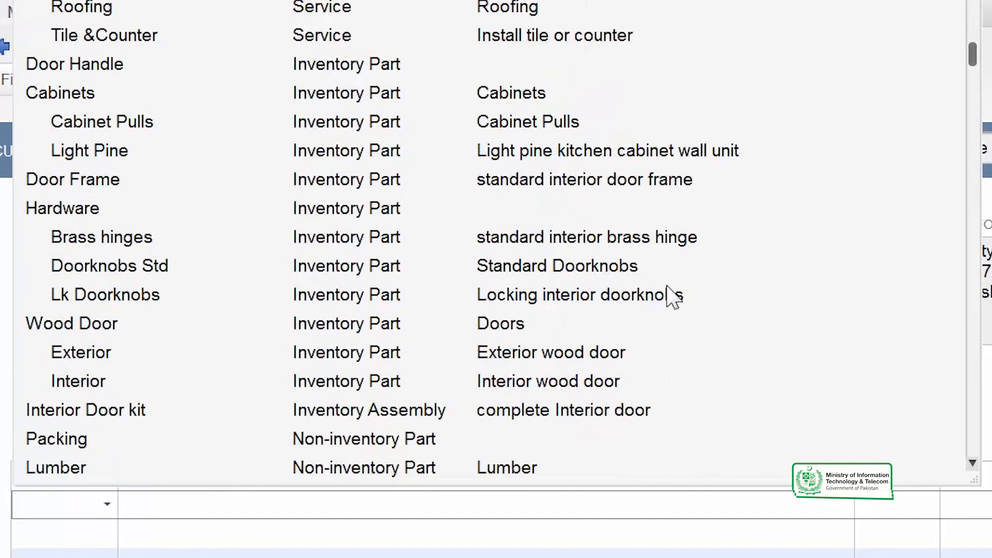
scroll(669, 296, "down", 10)
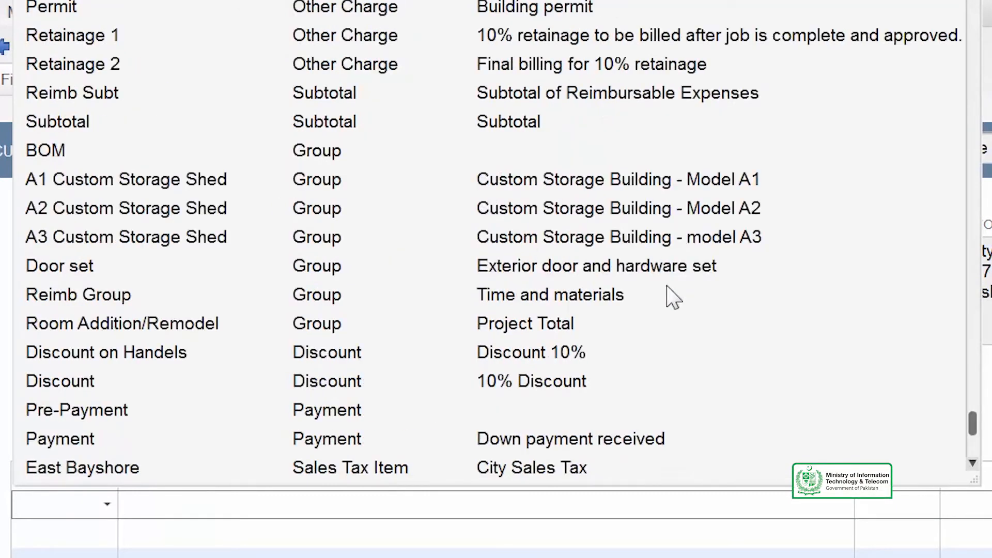
left_click(334, 352)
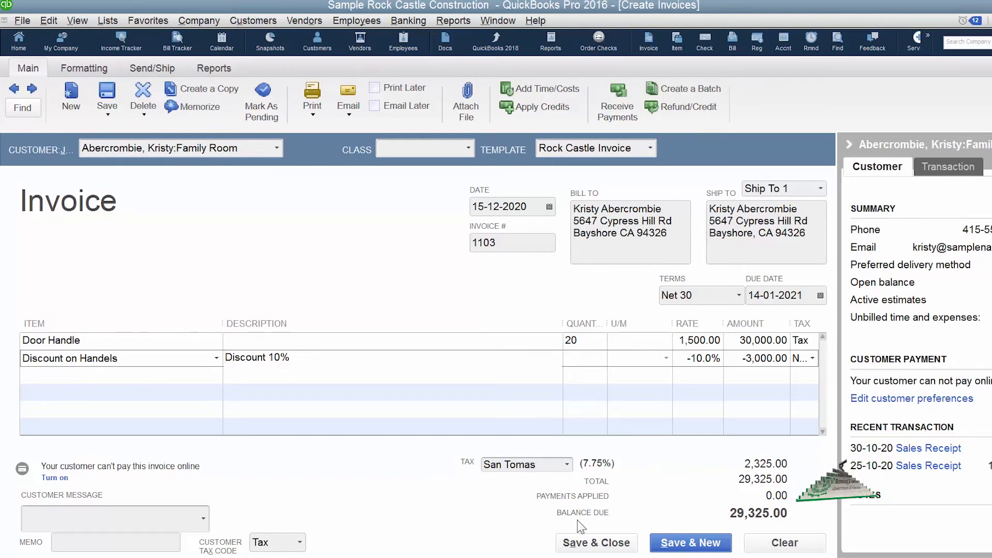
left_click(606, 551)
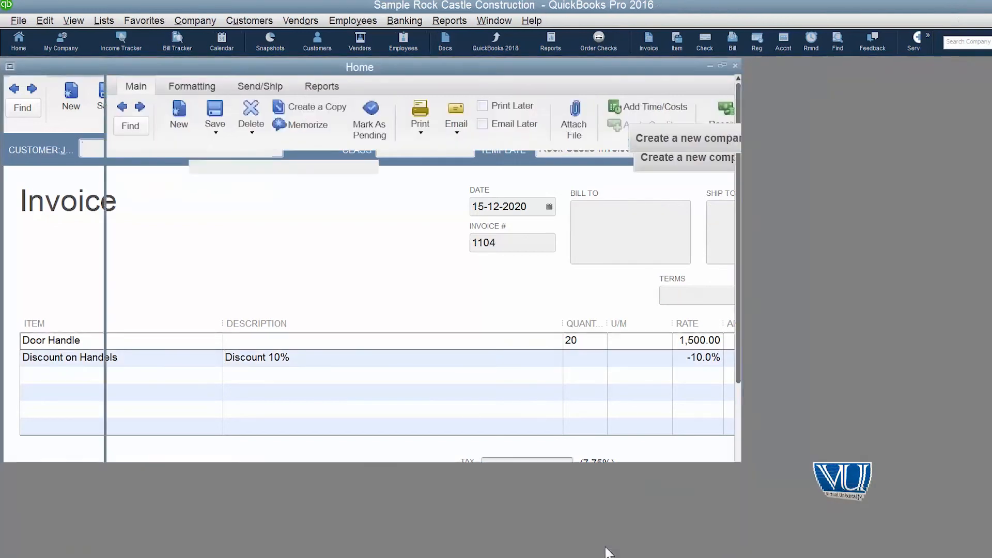